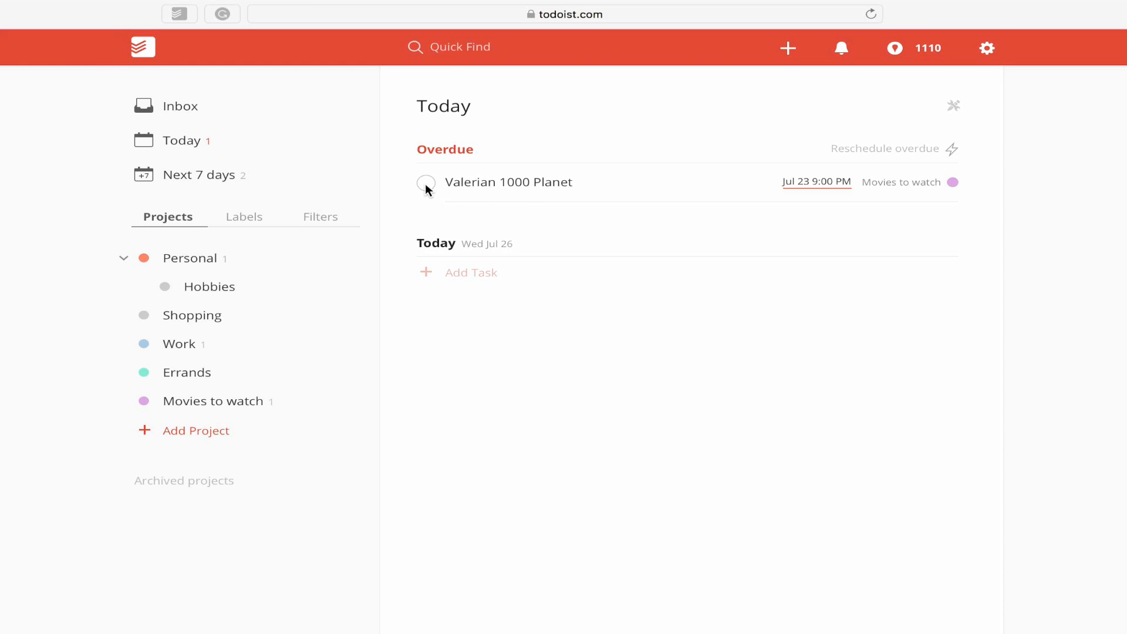
Step: Mark the overdue task "Valerian 1000 Planet" as complete
click(425, 184)
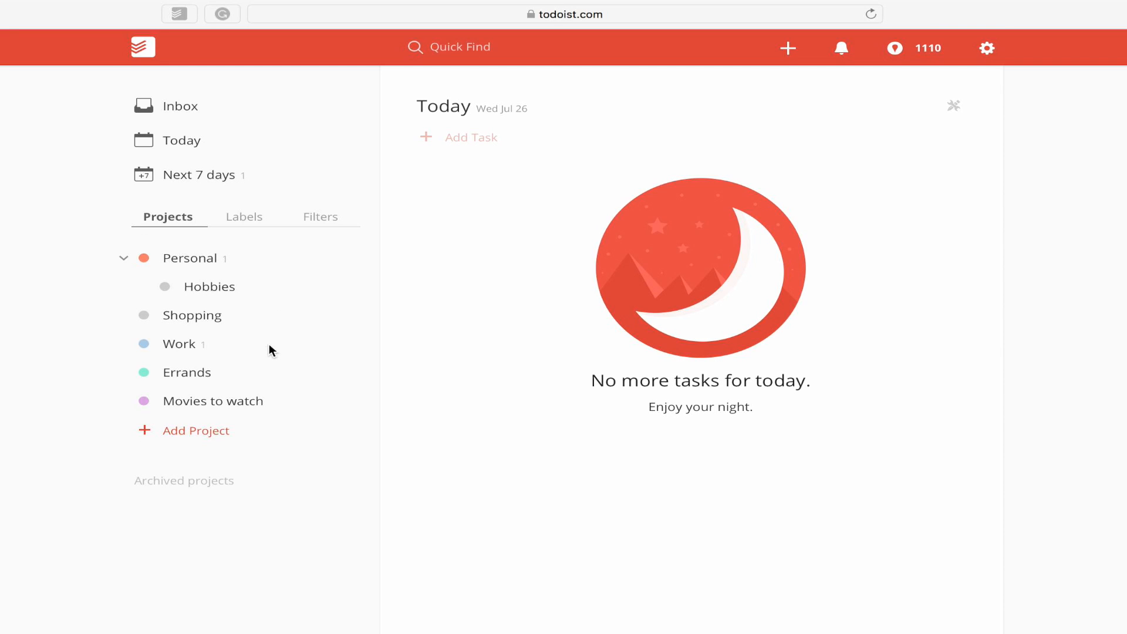
Step: Look at the labels and filters lists, and return to the projects list
click(213, 287)
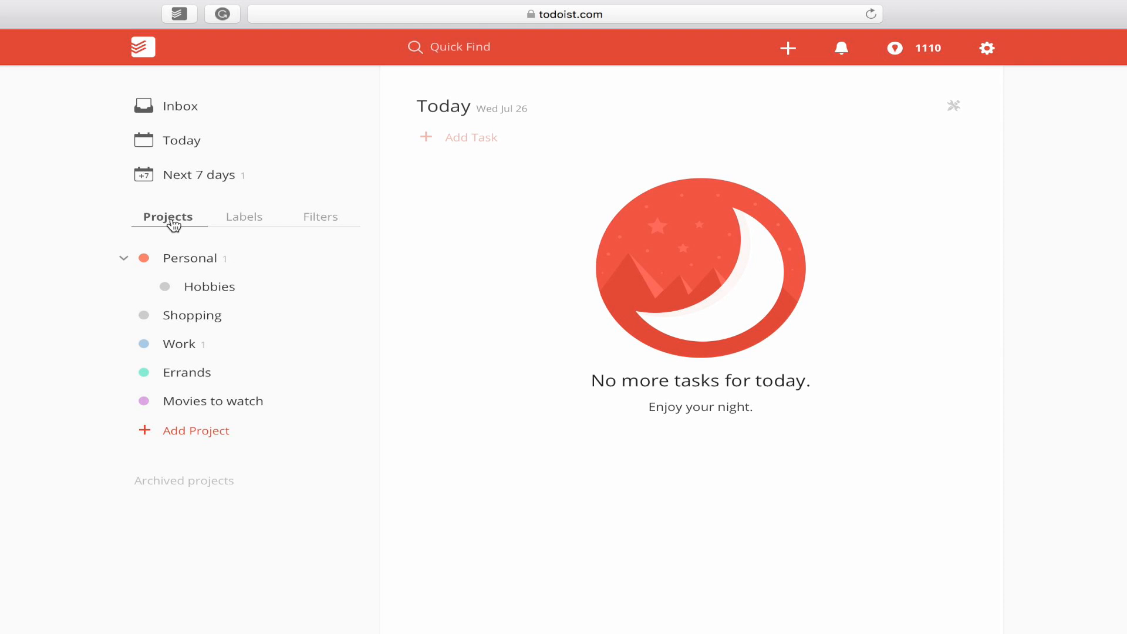
click(242, 220)
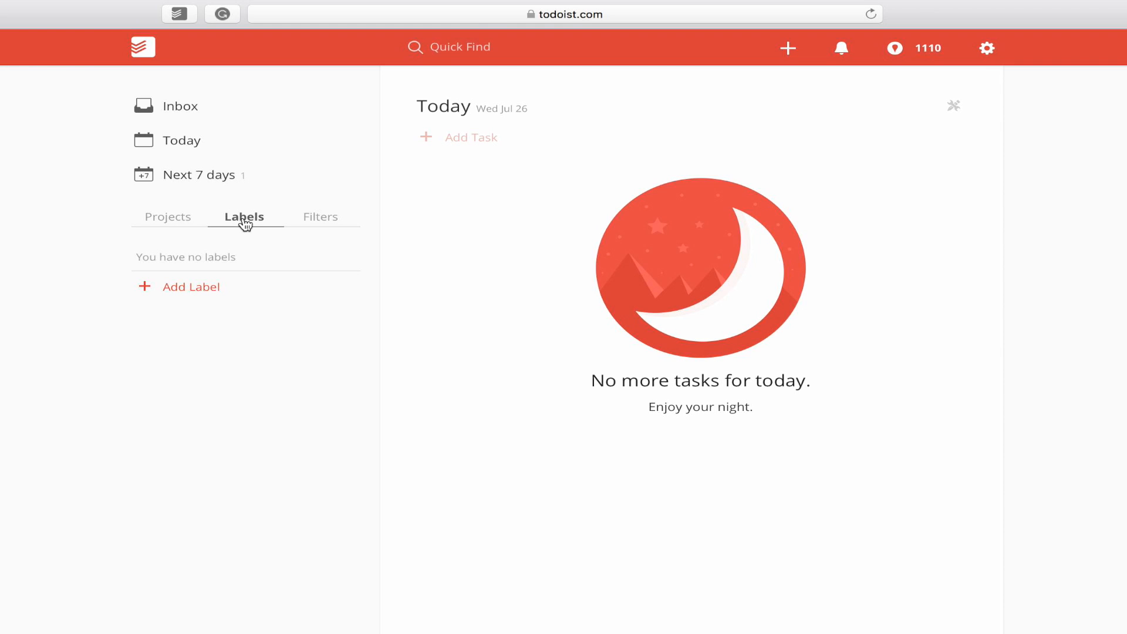
click(322, 221)
click(170, 220)
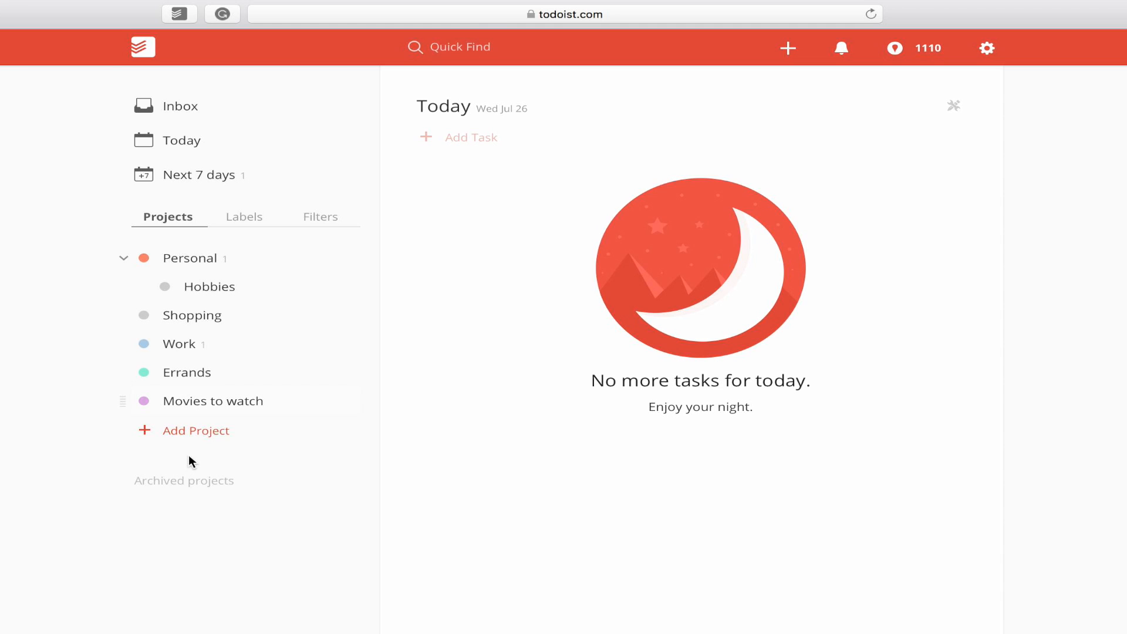
Step: Create a new project named "Goals" with the light green colour
click(205, 435)
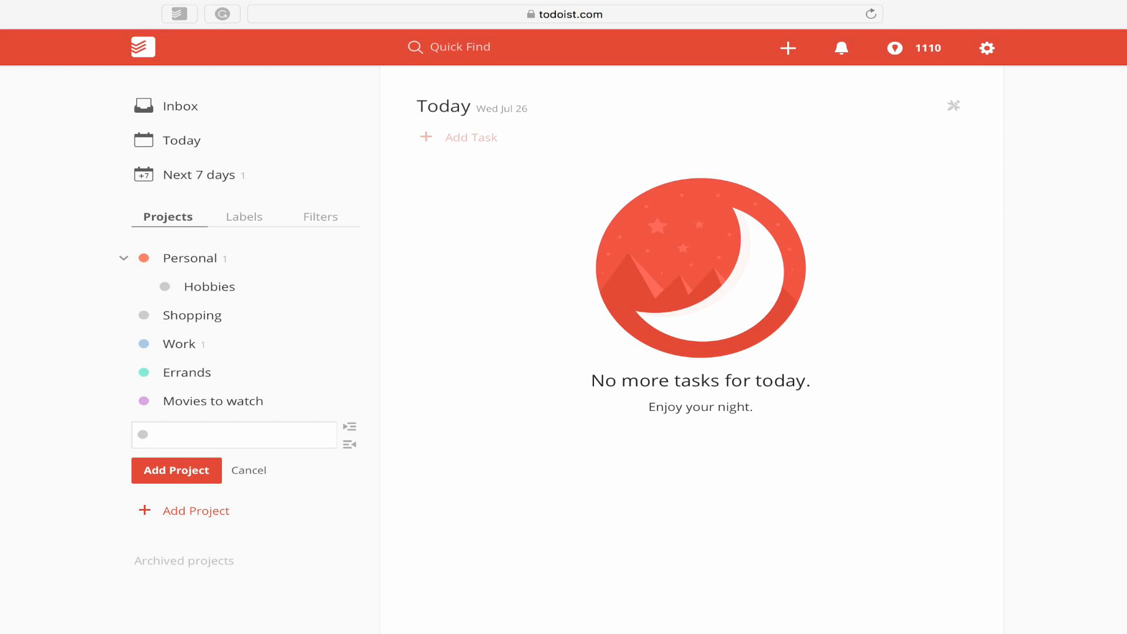
click(200, 432)
text(Goals)
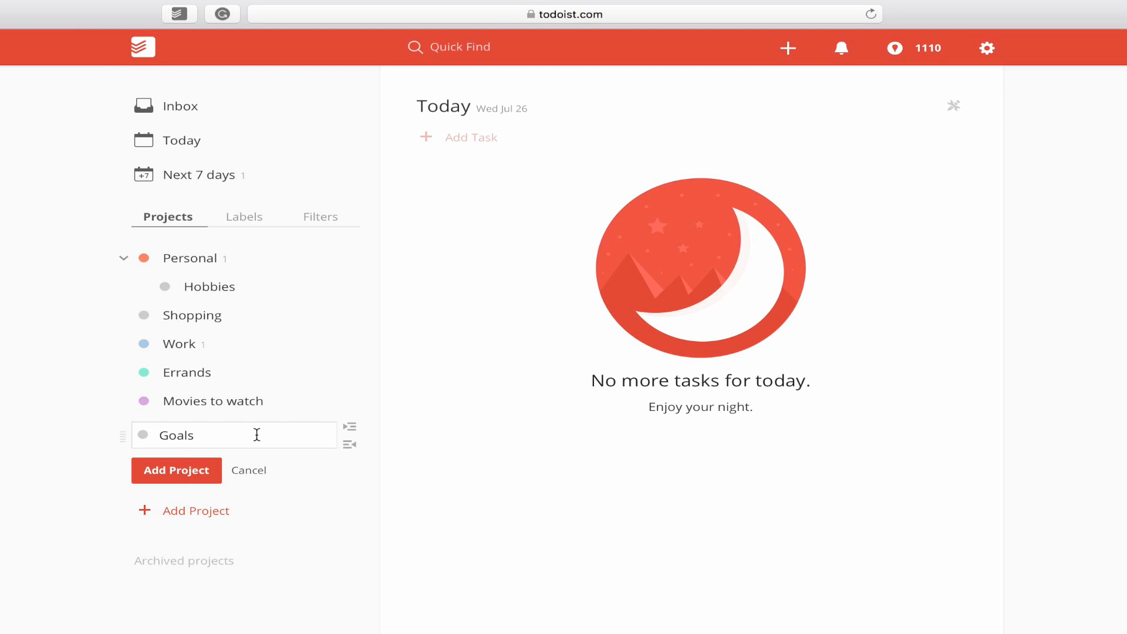
click(146, 441)
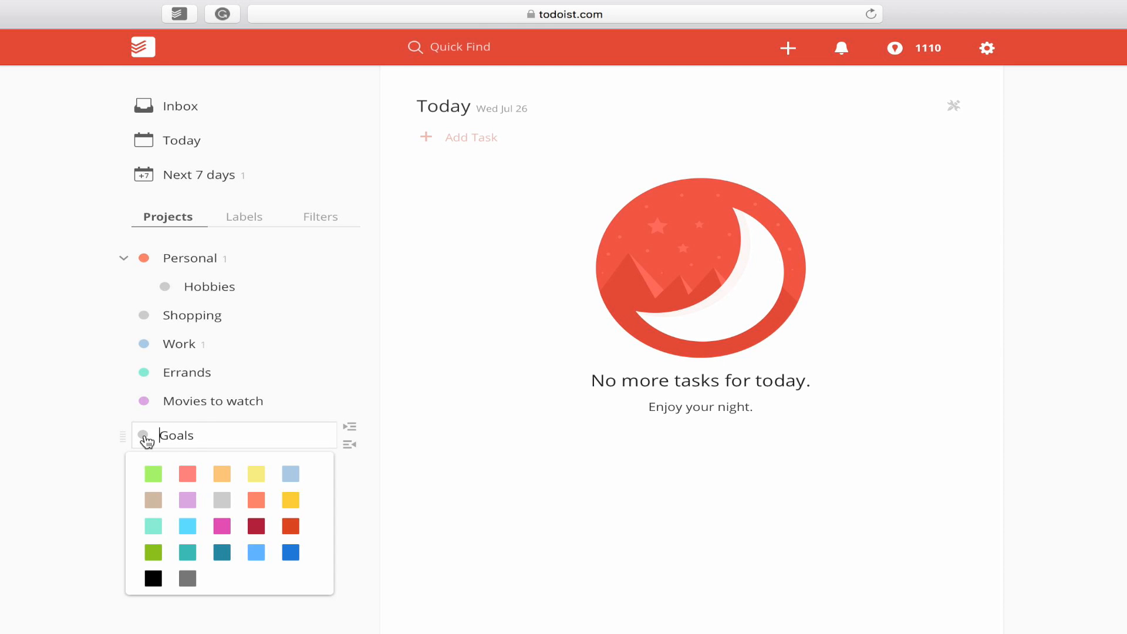
click(154, 474)
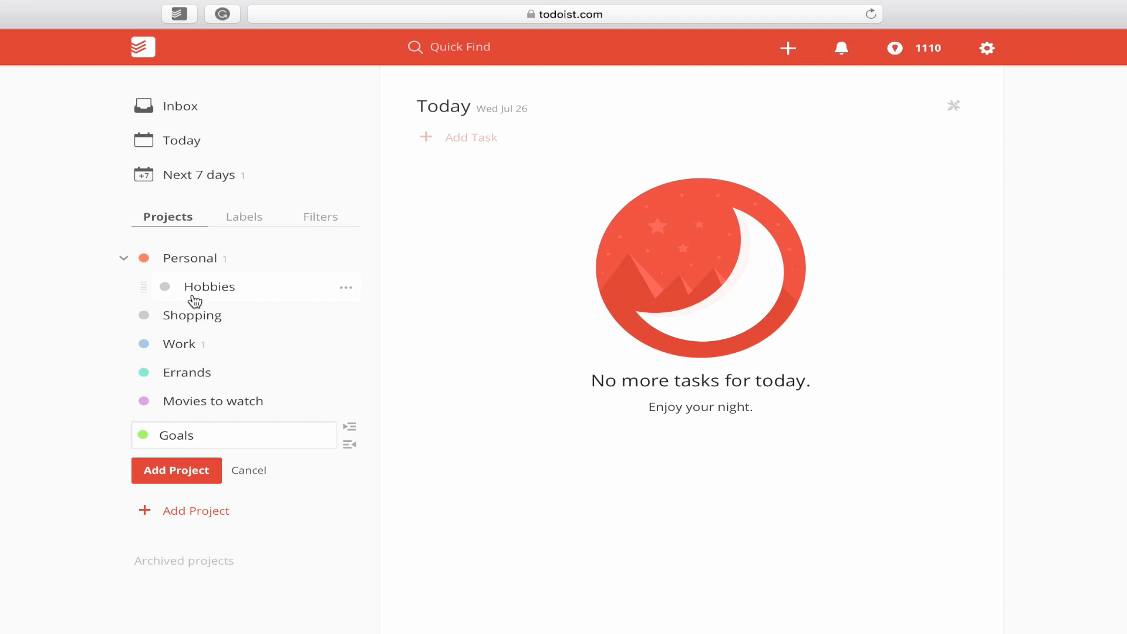
click(186, 470)
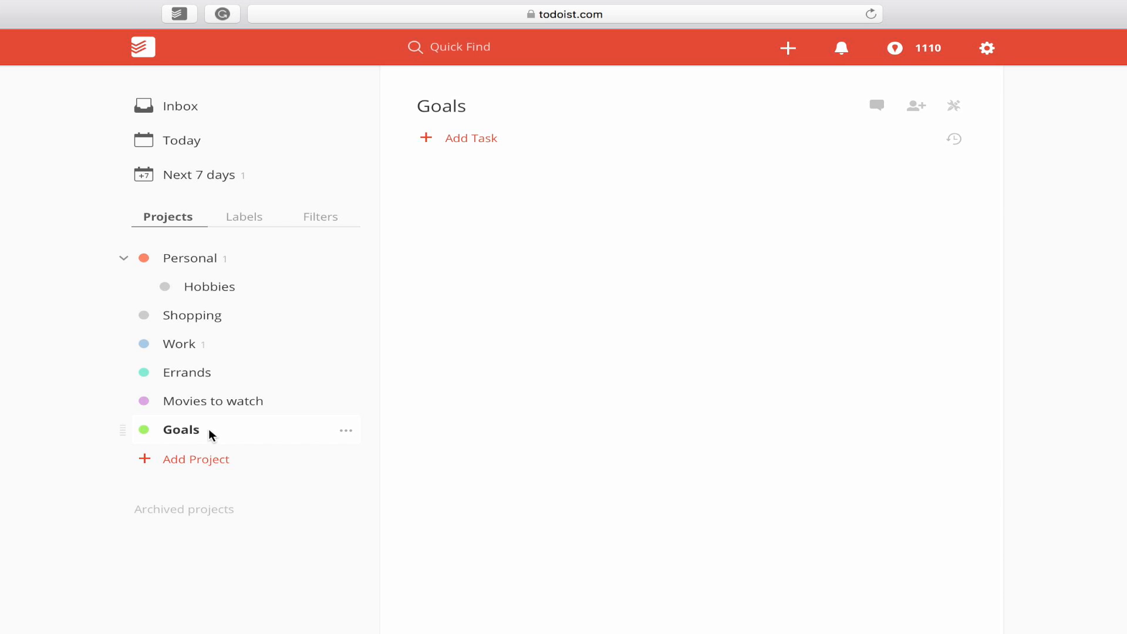
Step: Move the Goals project up between Hobbies and Shopping, trying it nested under Personal before returning it to the top level
drag(122, 430, 109, 323)
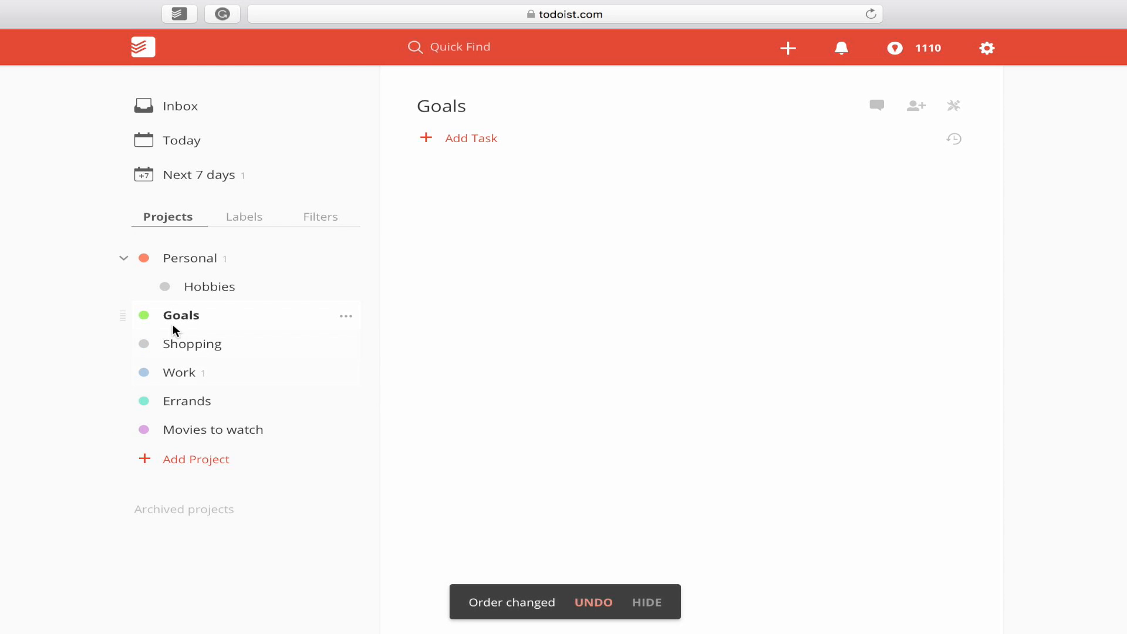
drag(115, 319, 151, 314)
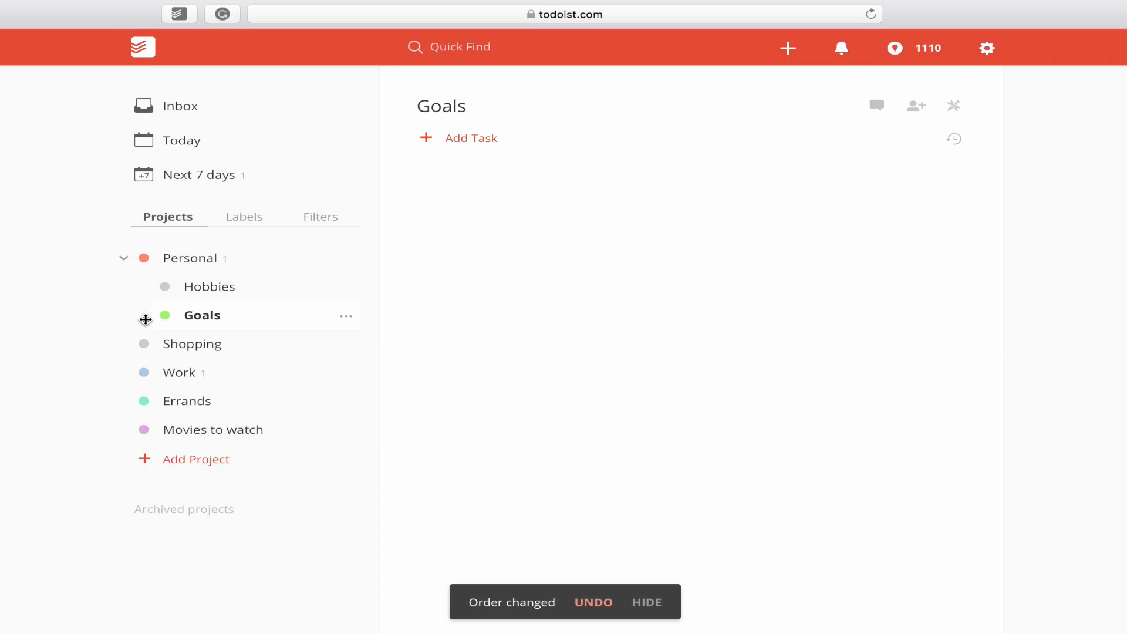
drag(144, 319, 108, 326)
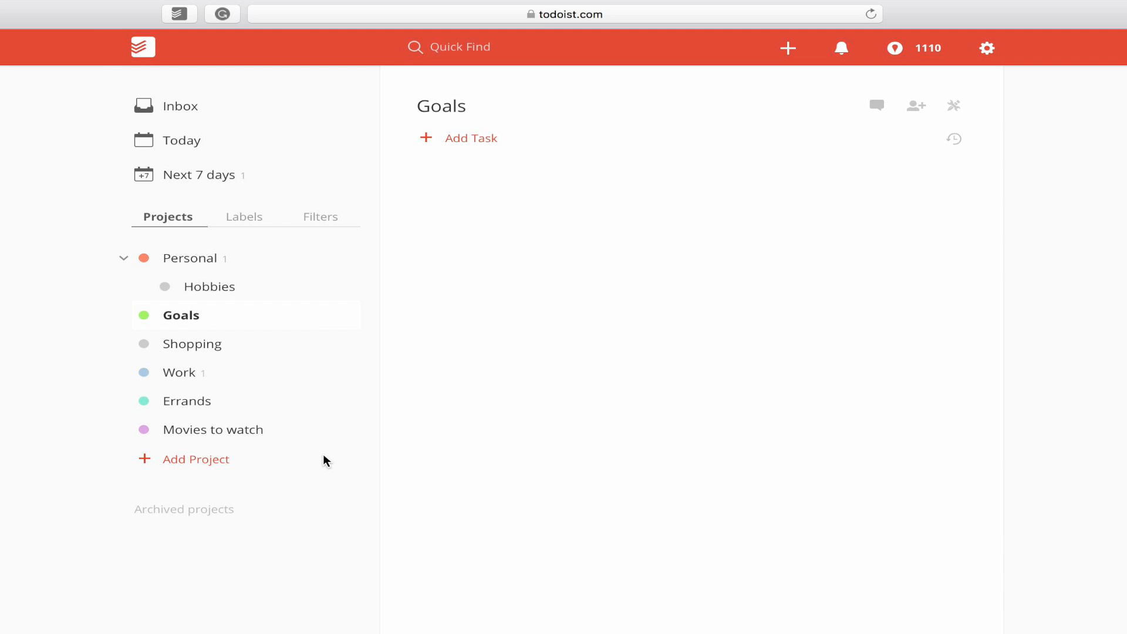
Step: Archive the Goals project, and check the archived projects list before hiding it again
mouse_move(342, 330)
click(347, 321)
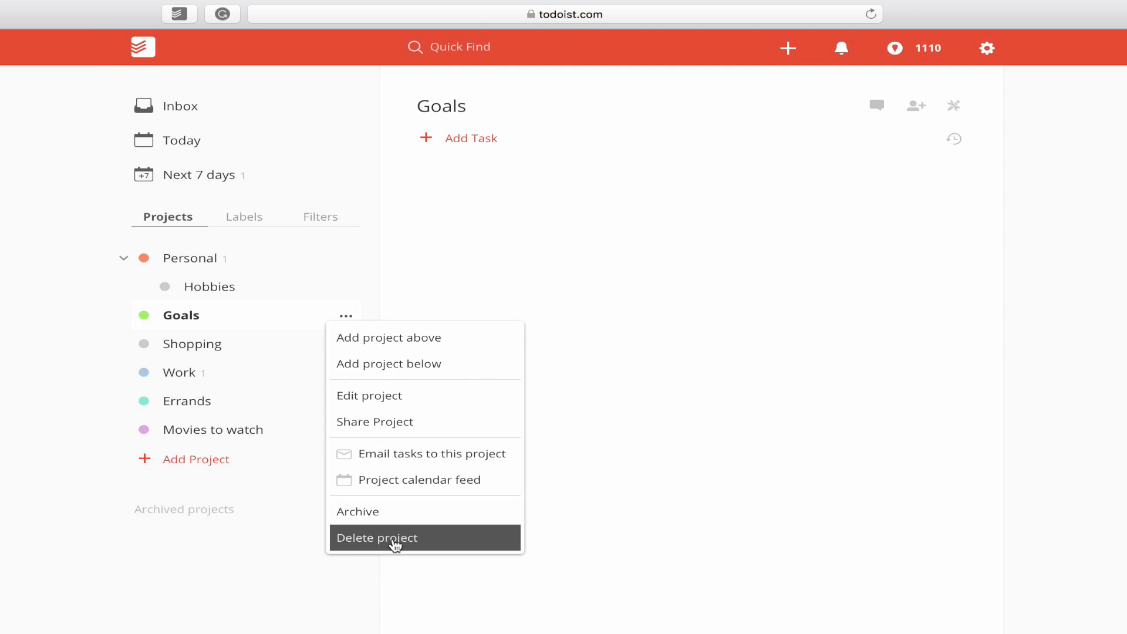
click(372, 514)
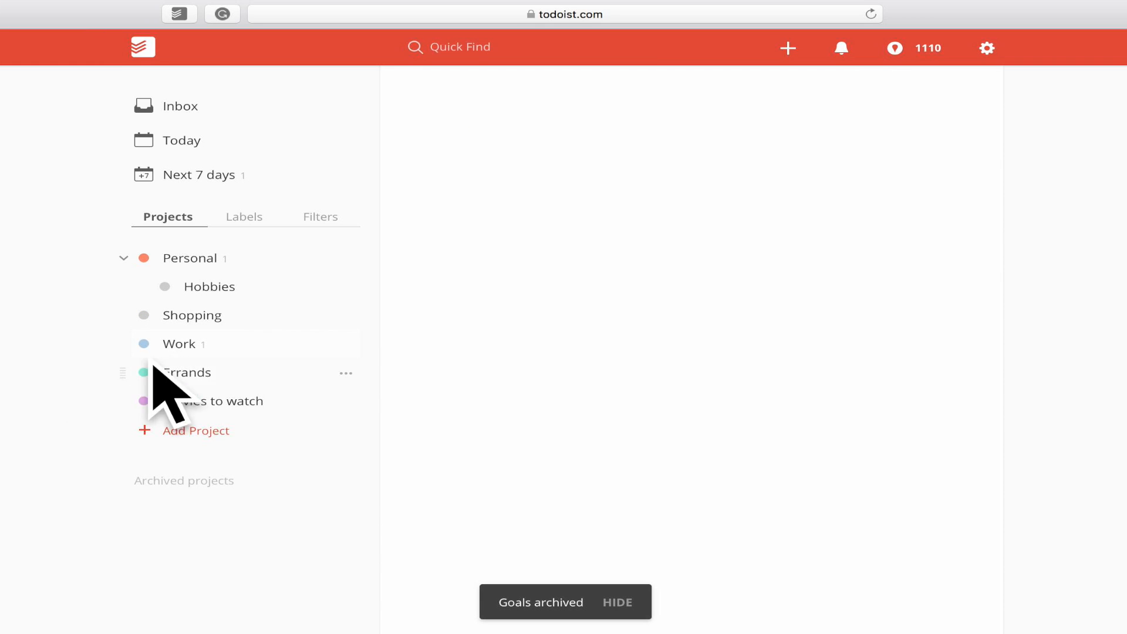
click(207, 485)
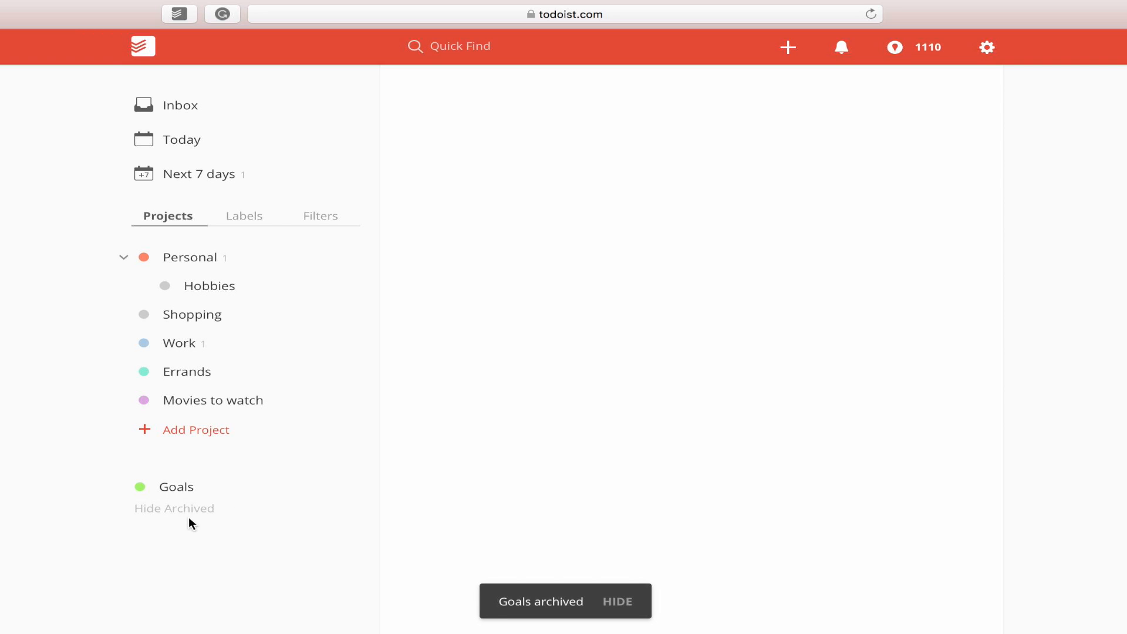
click(200, 510)
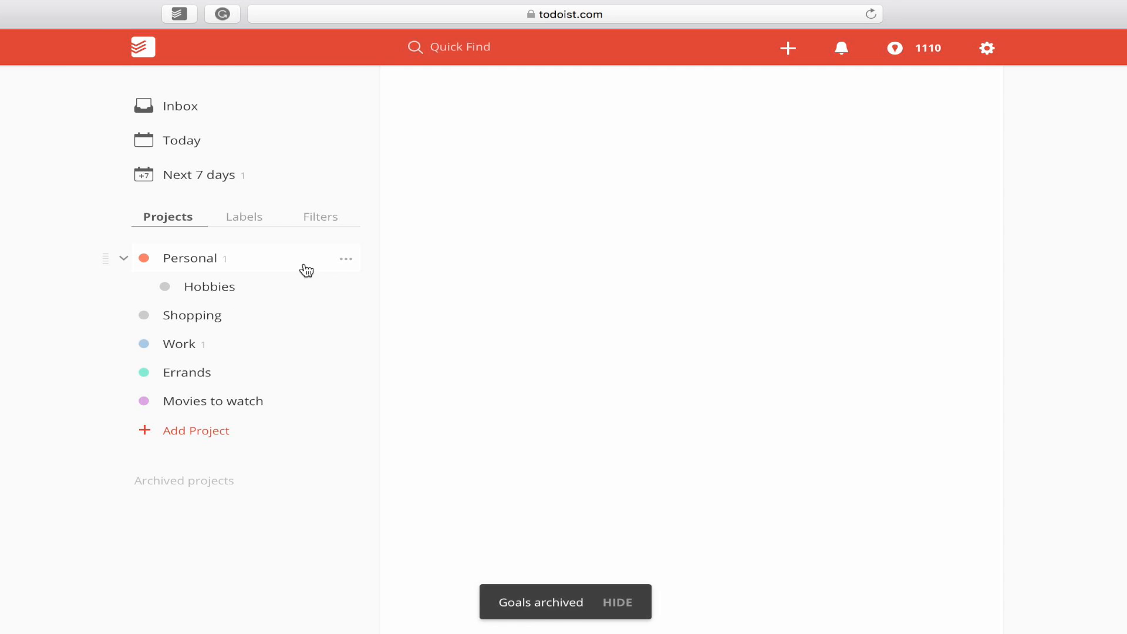
Step: Add a subproject named "Soccer practice" directly below the Personal project
click(348, 264)
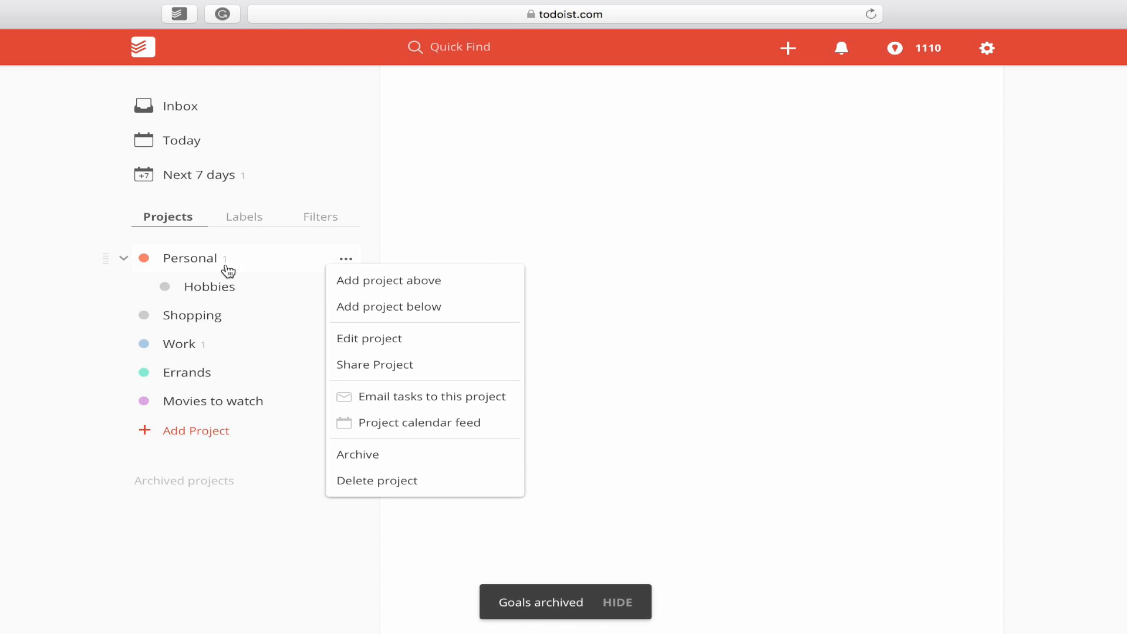
click(401, 311)
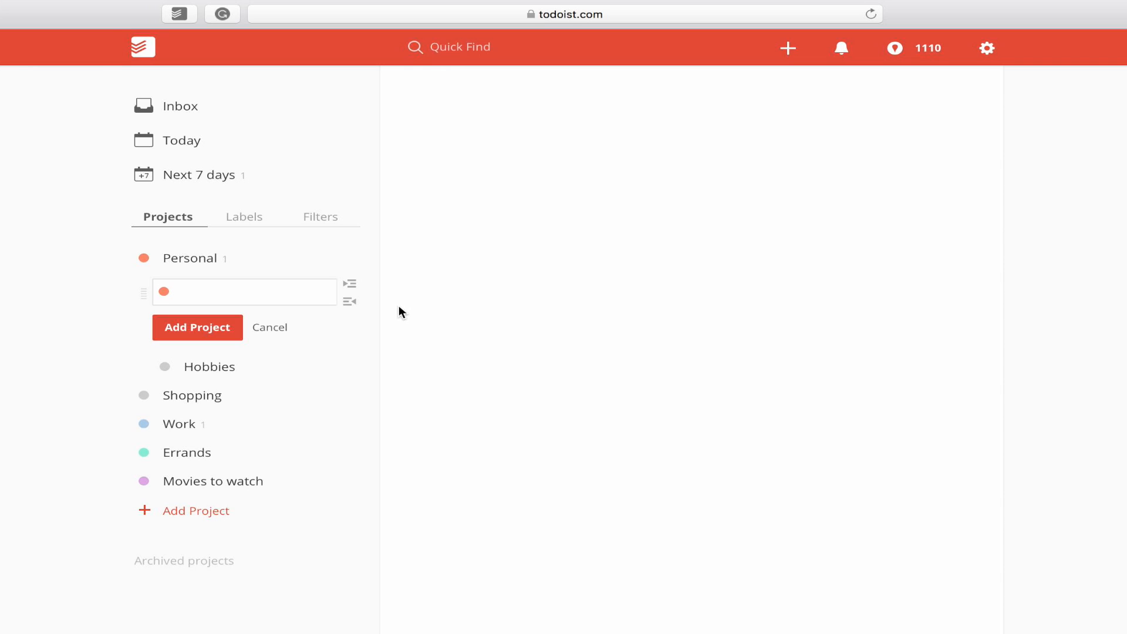
text(Sicc)
key(BackSpace)
key(BackSpace)
key(BackSpace)
text(er practice\)
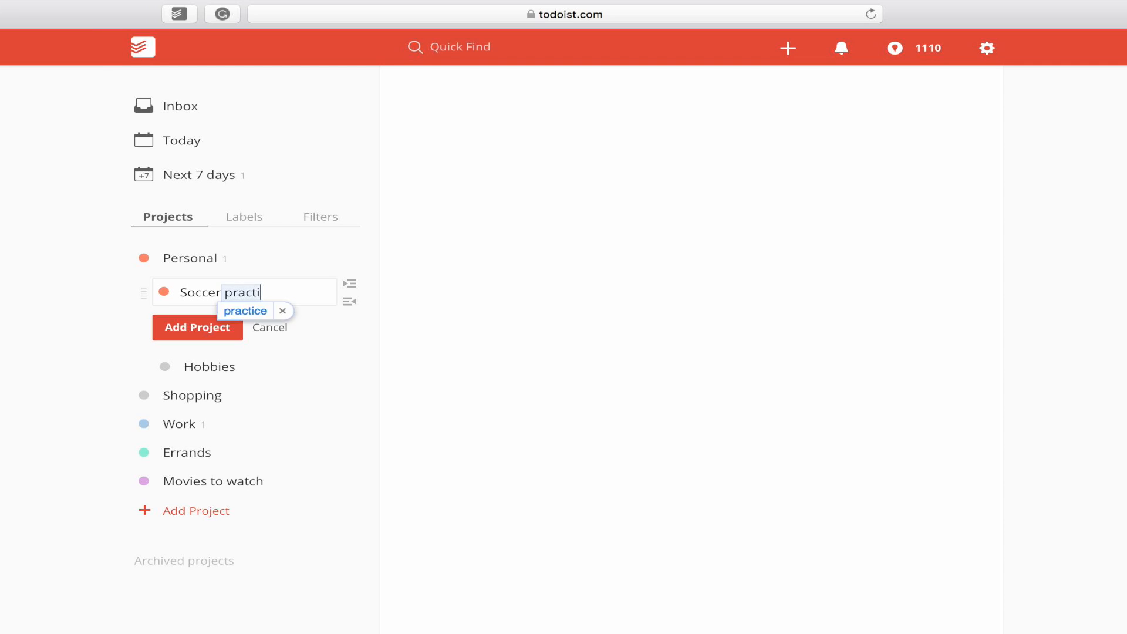
key(BackSpace)
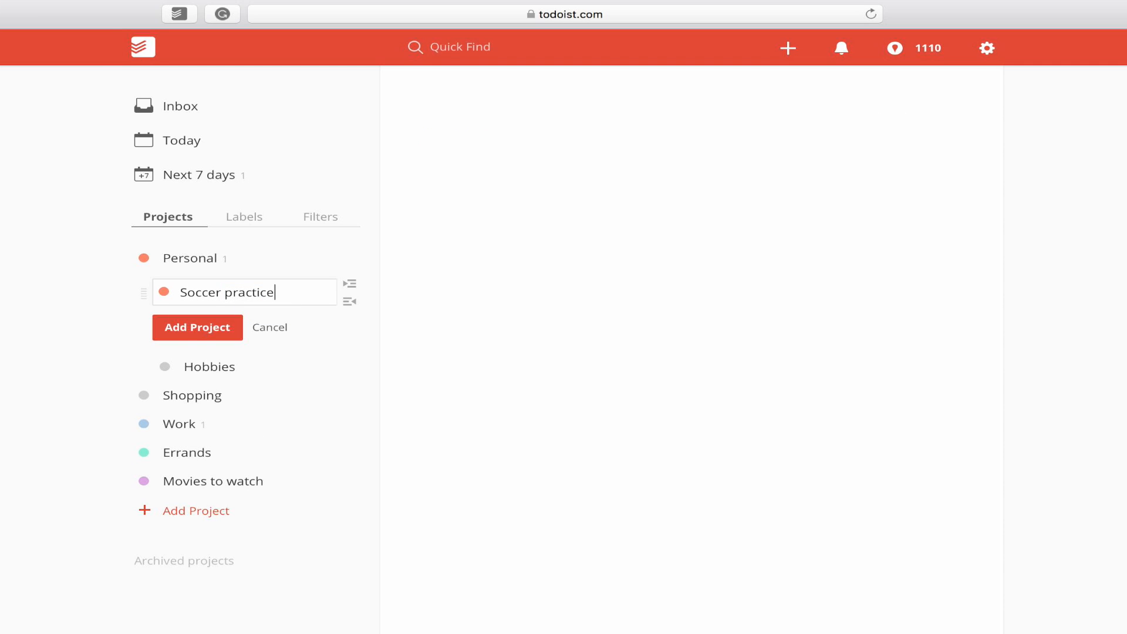
key(Return)
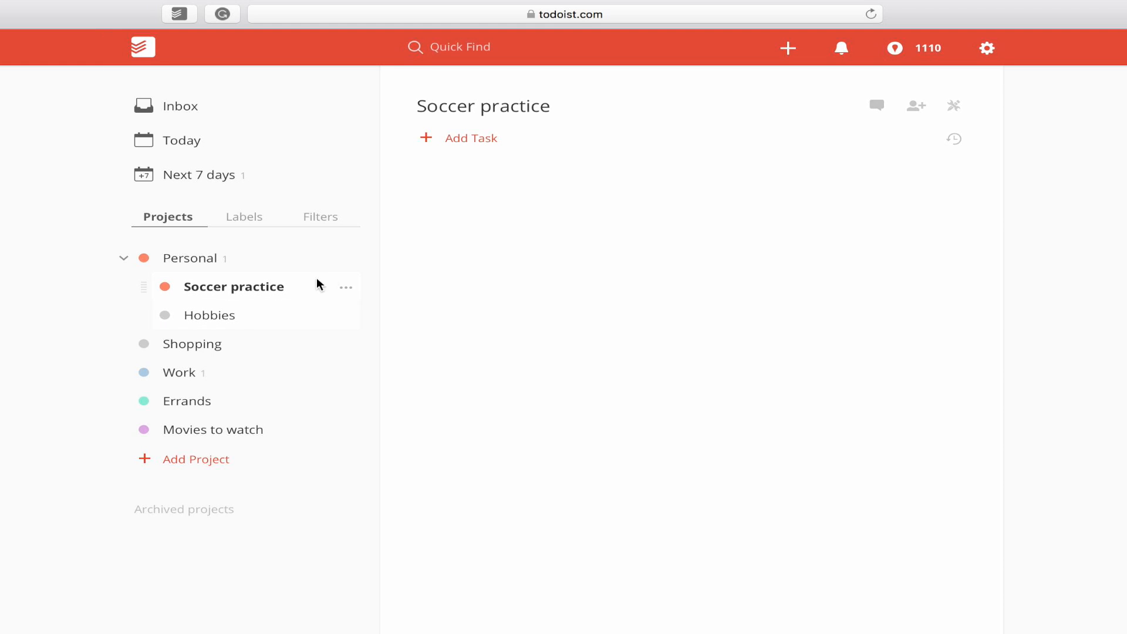
click(346, 260)
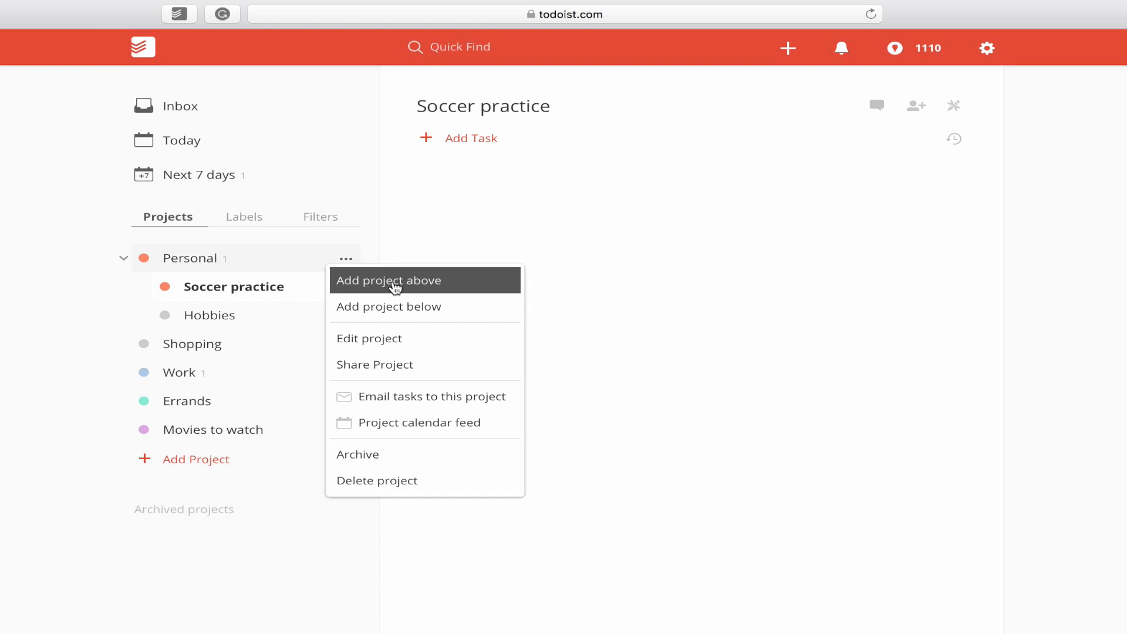
click(383, 346)
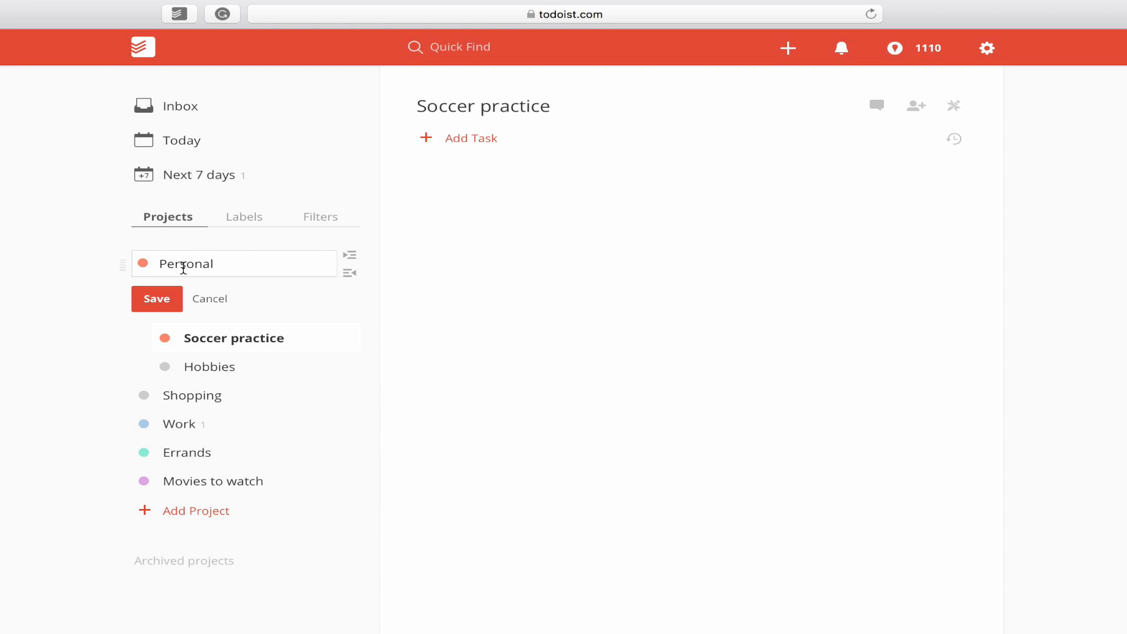
click(223, 303)
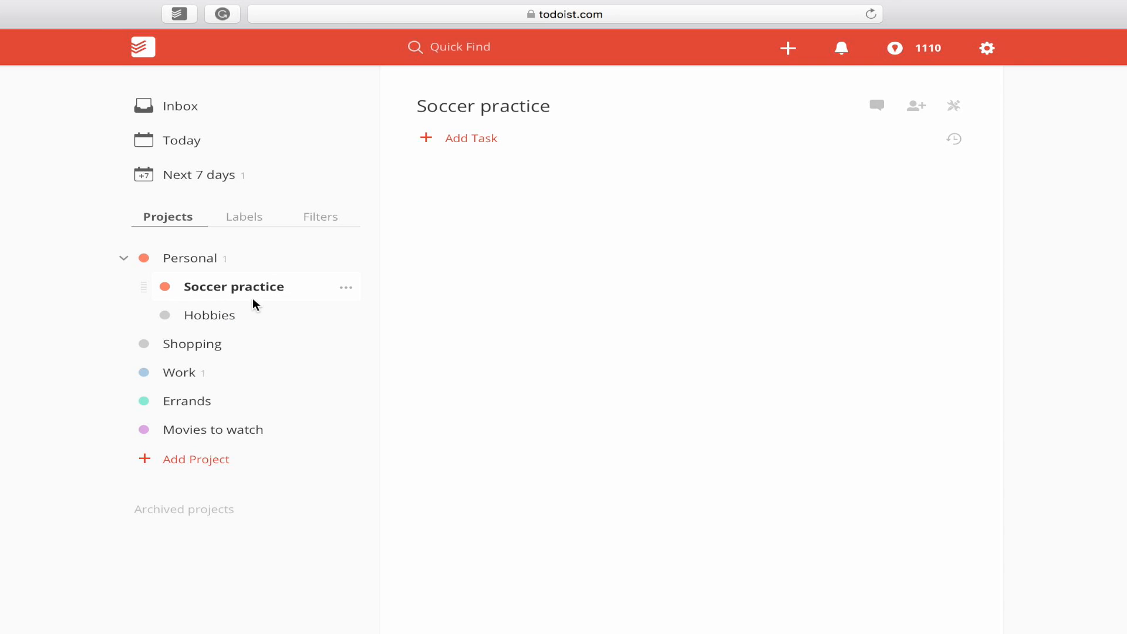
click(348, 260)
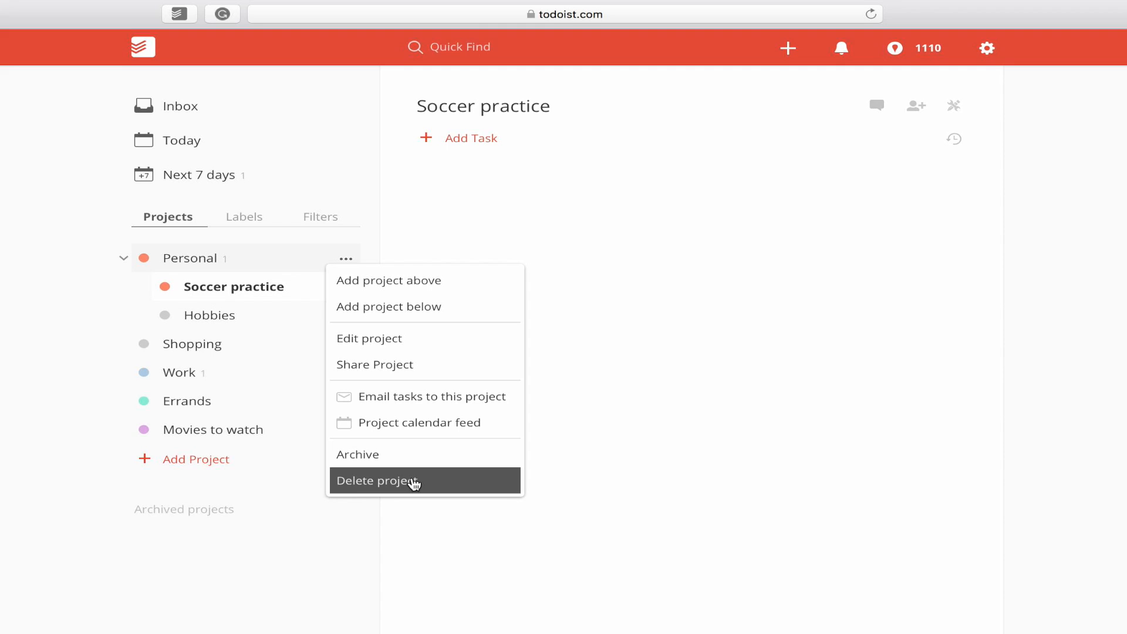
click(63, 367)
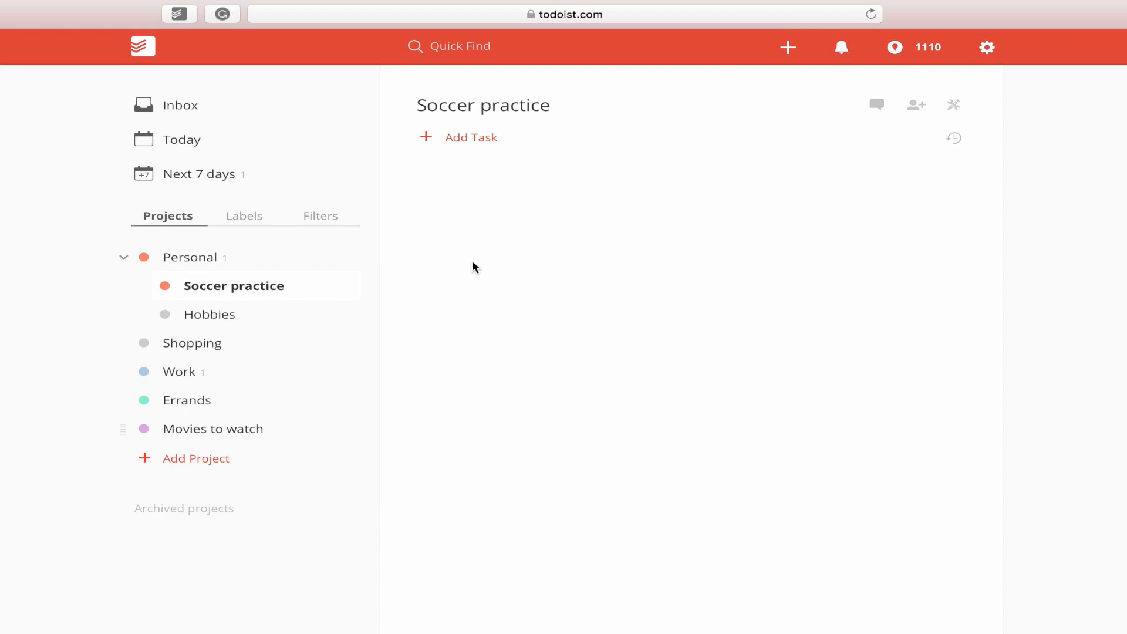
Step: View the task lists of the Hobbies, Soccer practice, Shopping, Work and Errands projects in turn
click(216, 319)
click(223, 292)
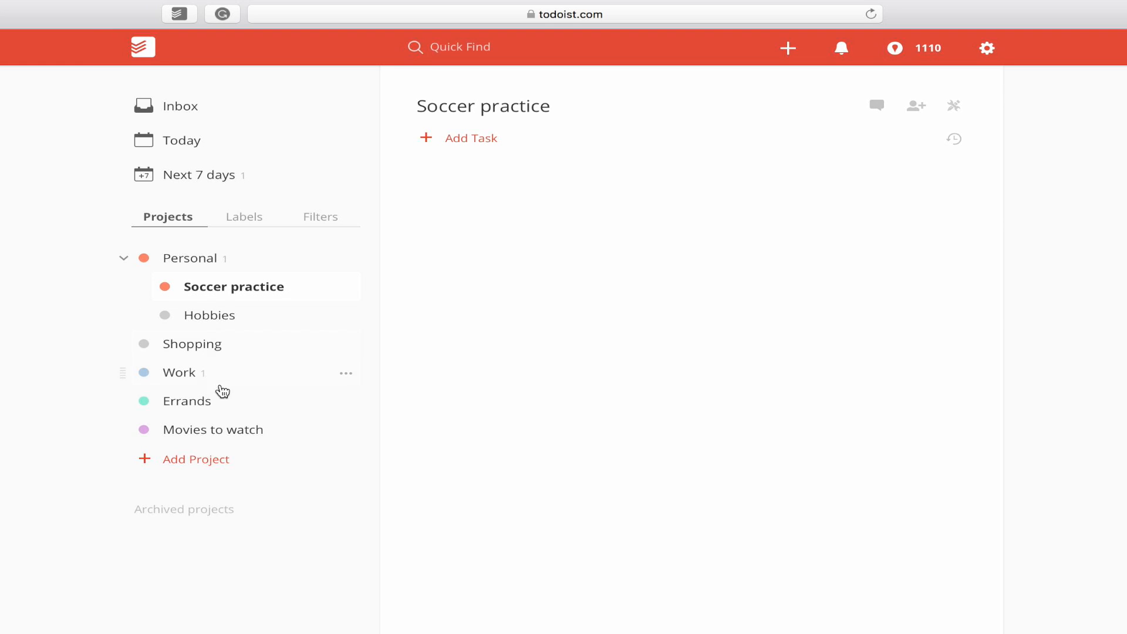
click(215, 350)
click(186, 378)
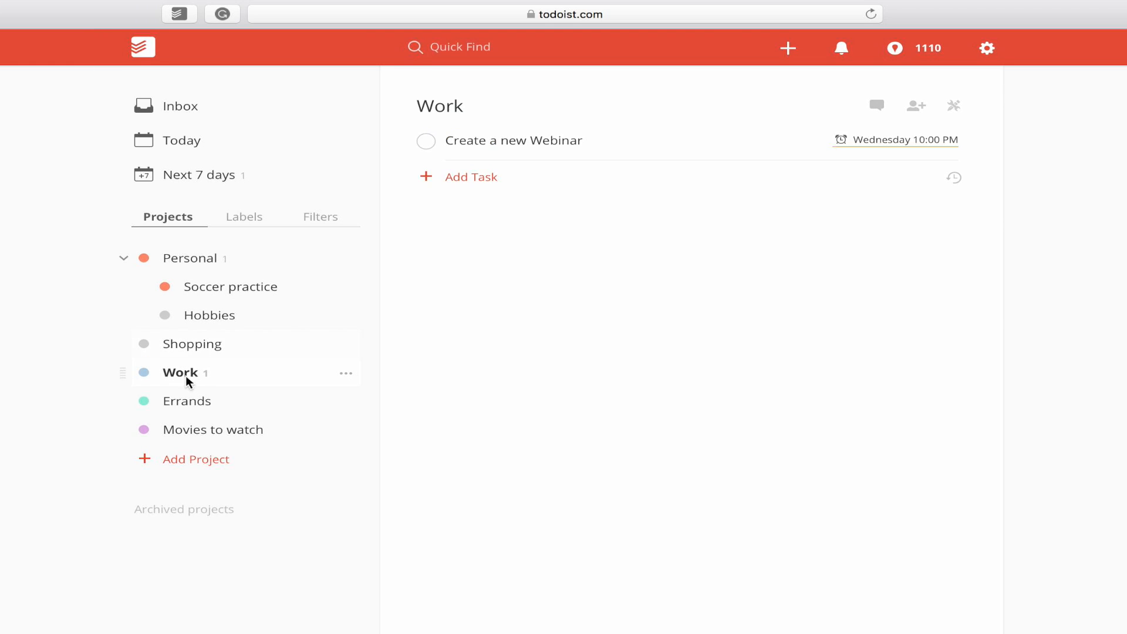
click(188, 401)
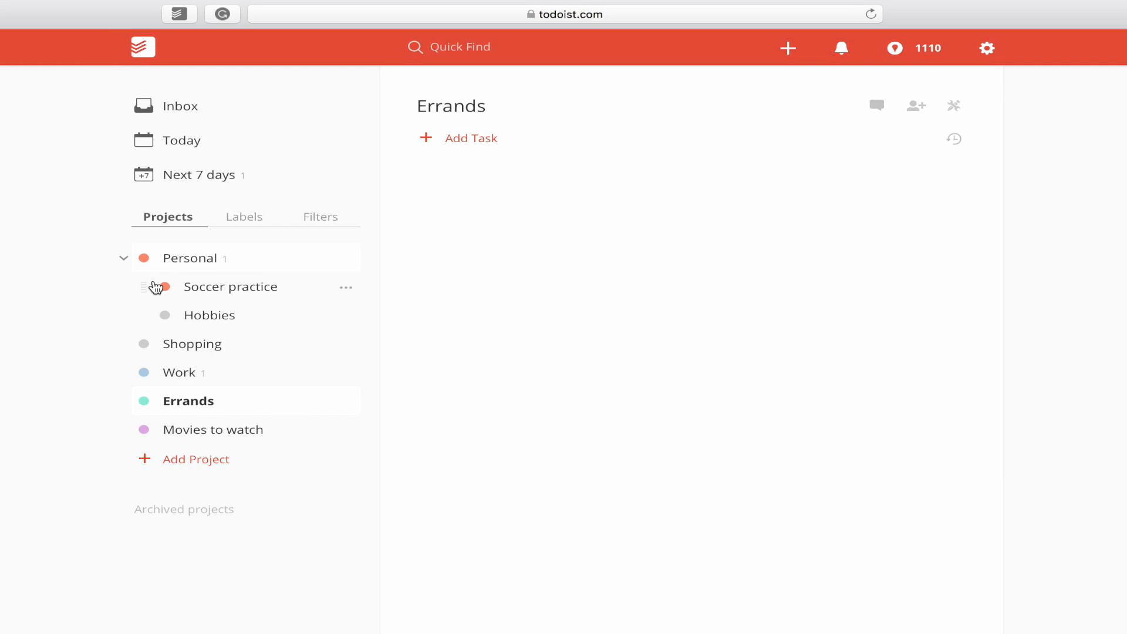